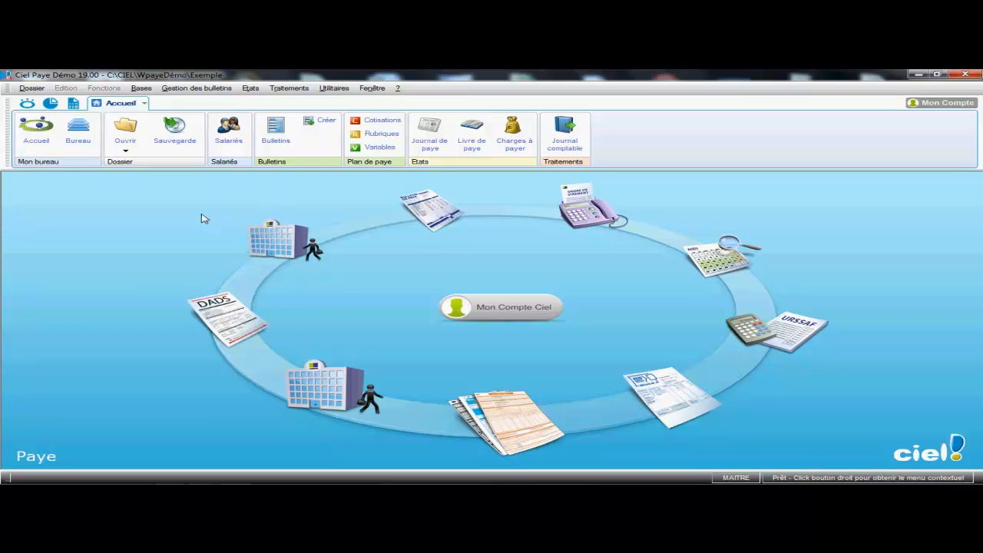
# Open the employee record in the third row of the employee list and review its assignment, salary and variables.
pyautogui.click(141, 88)
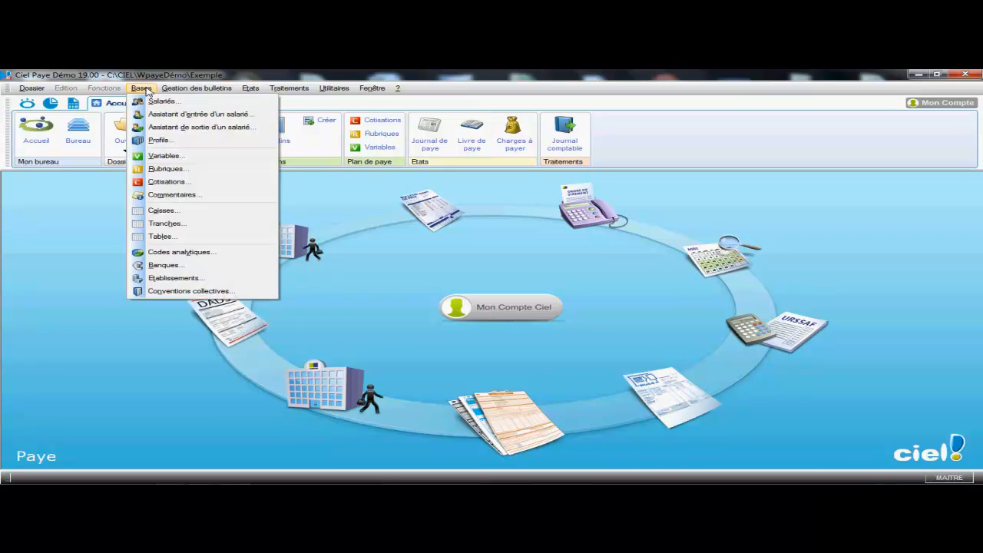
pyautogui.click(148, 99)
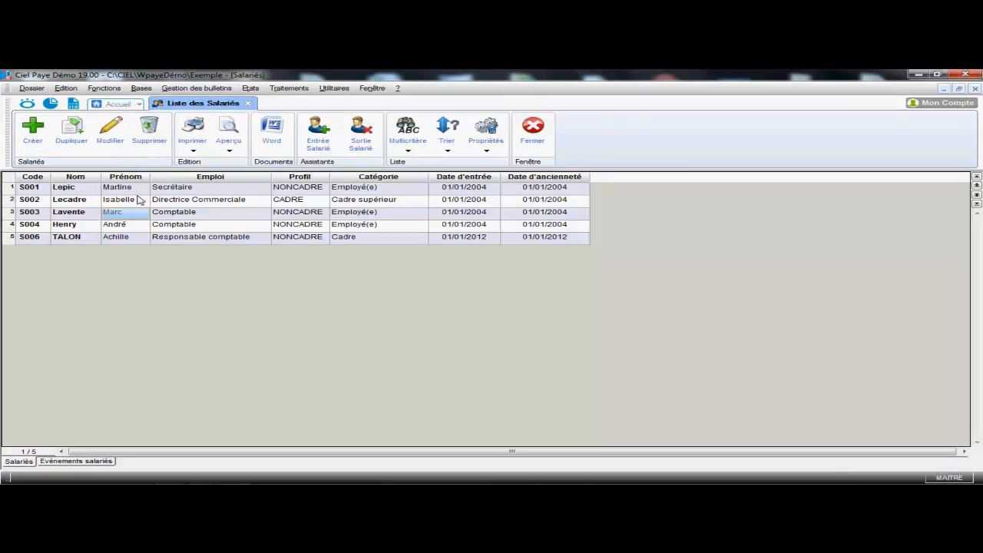
pyautogui.click(110, 129)
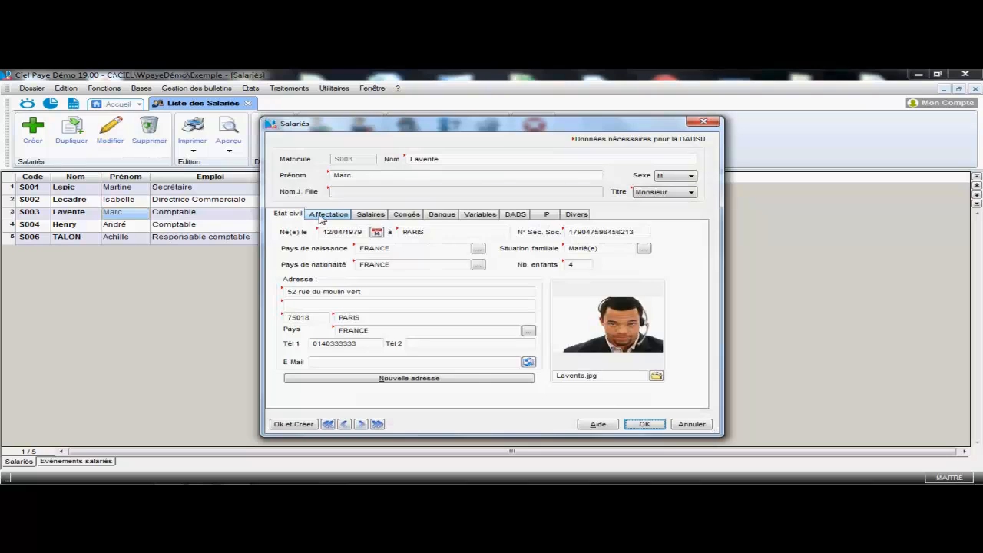
pyautogui.click(321, 218)
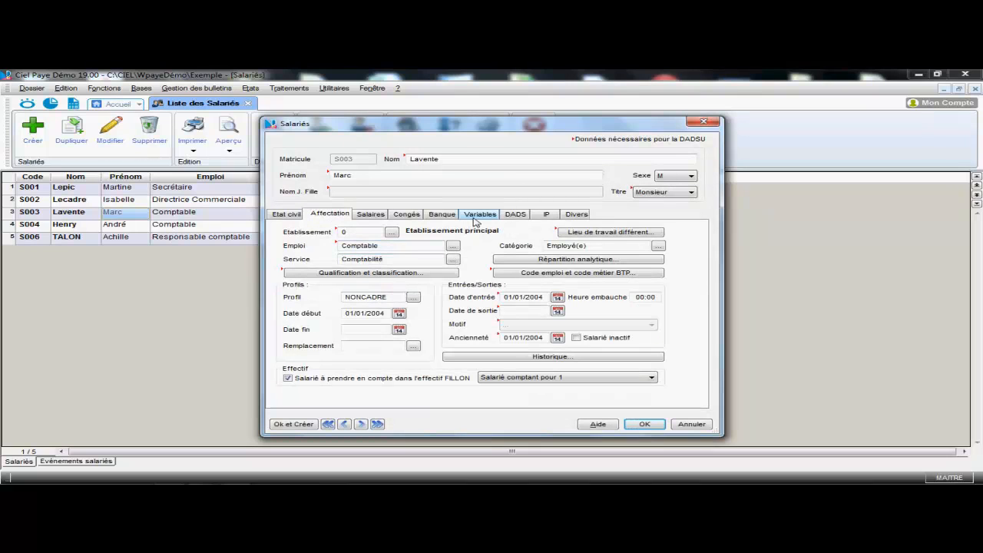
pyautogui.click(363, 216)
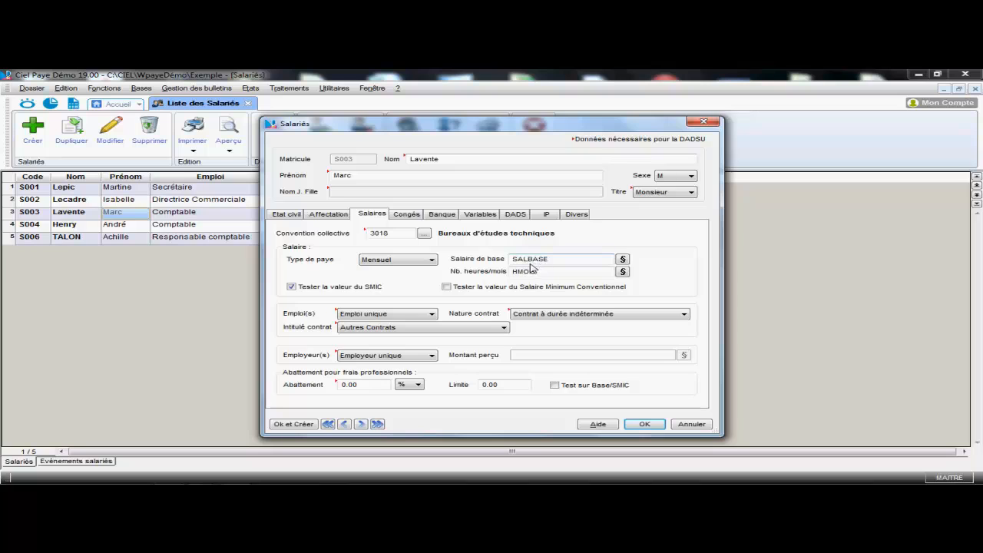
pyautogui.click(480, 214)
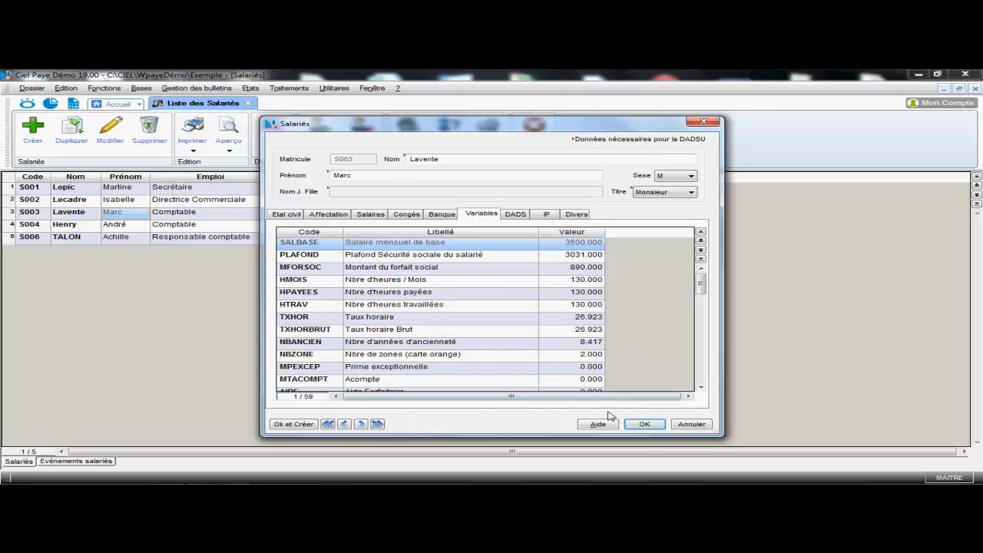
pyautogui.click(645, 425)
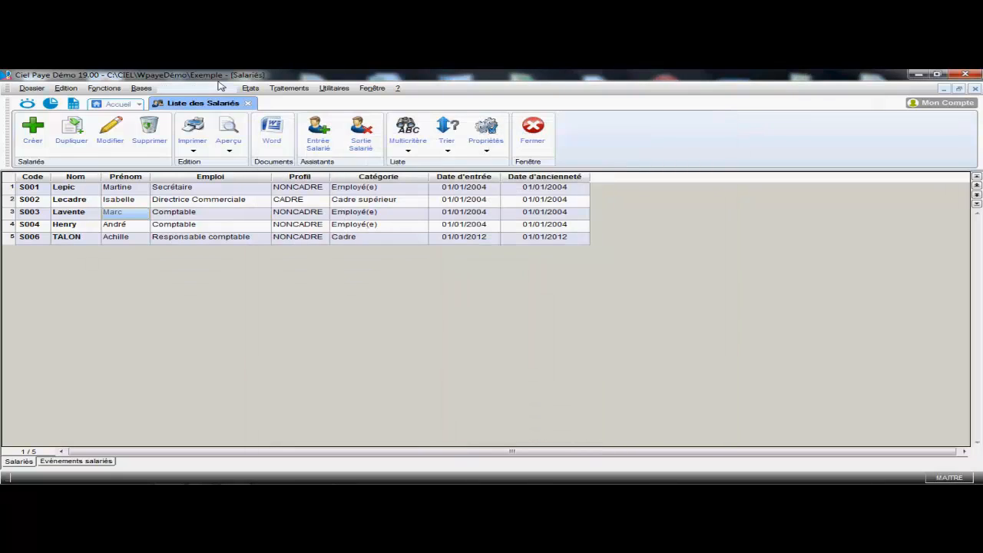
# Start creating payslips for the Juin period, based on the employee profile (Profil salarié).
pyautogui.click(210, 89)
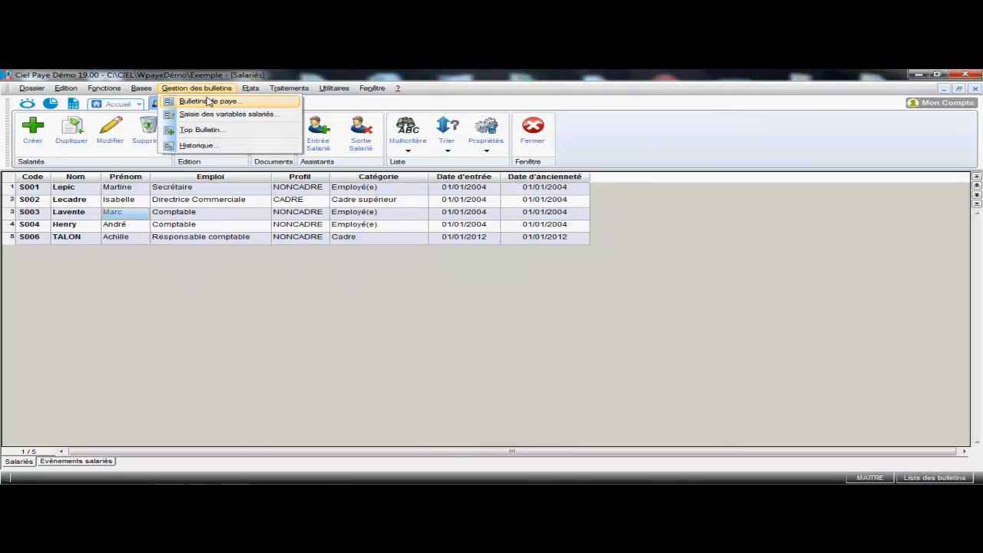
pyautogui.click(205, 100)
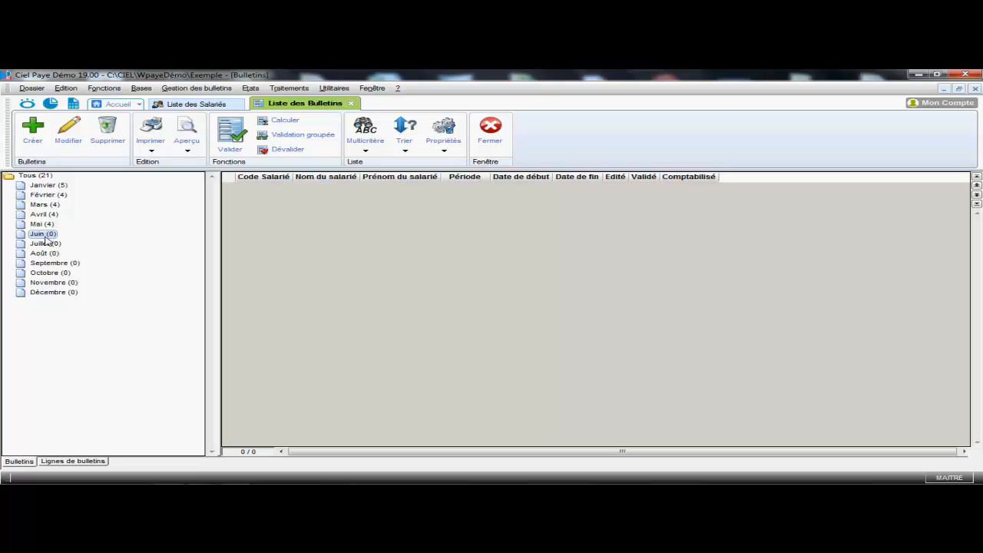
pyautogui.click(34, 139)
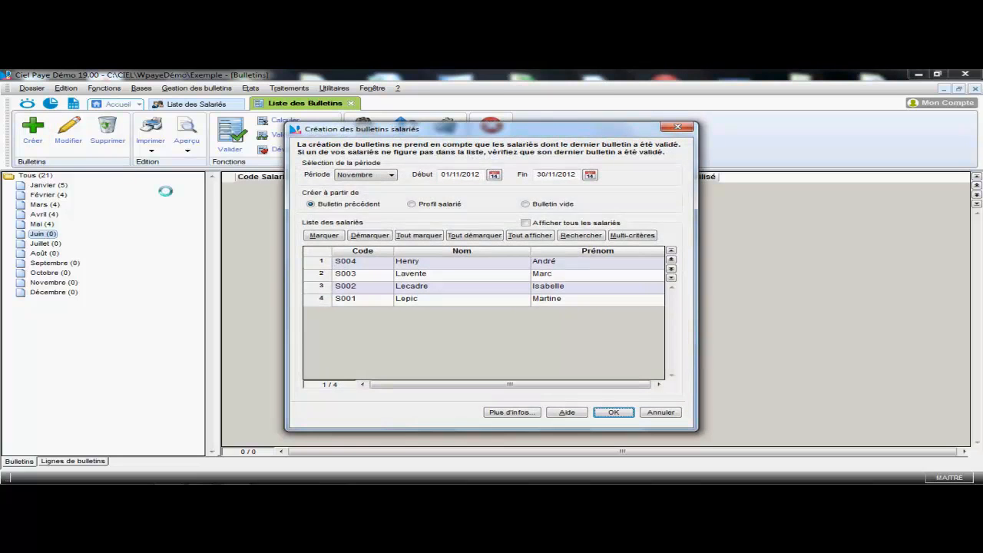
pyautogui.click(356, 176)
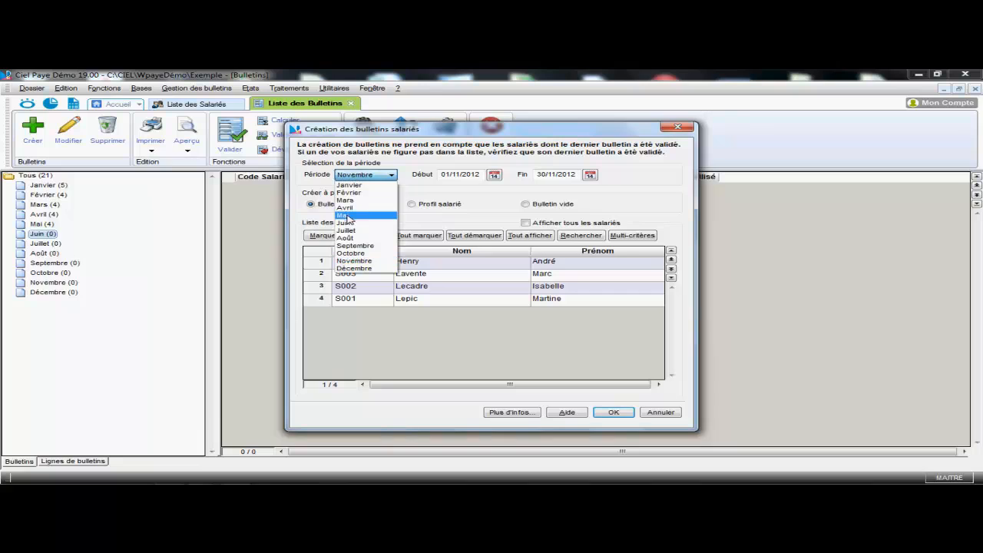
pyautogui.click(346, 224)
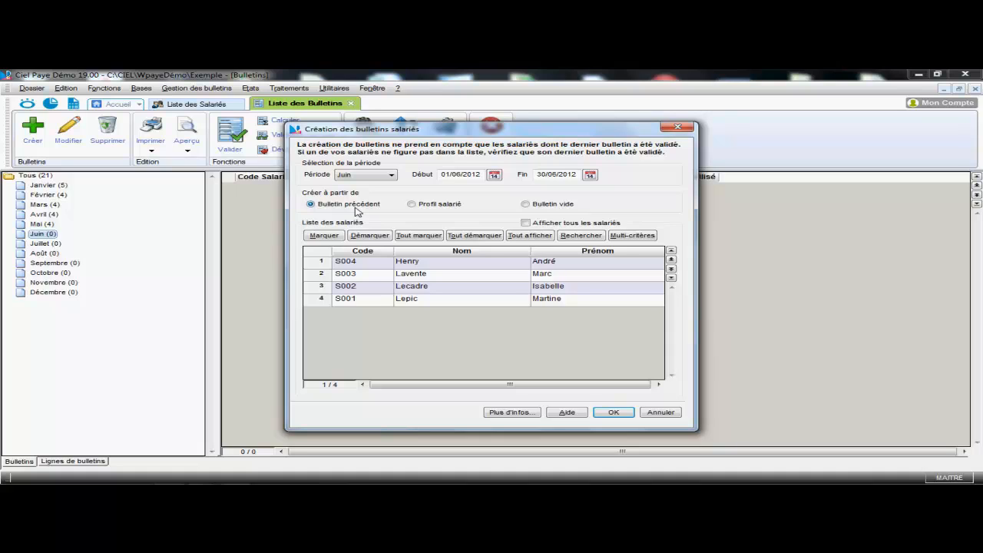
pyautogui.click(412, 204)
# Mark only the second employee in the creation list and generate that employee's payslip.
pyautogui.click(425, 236)
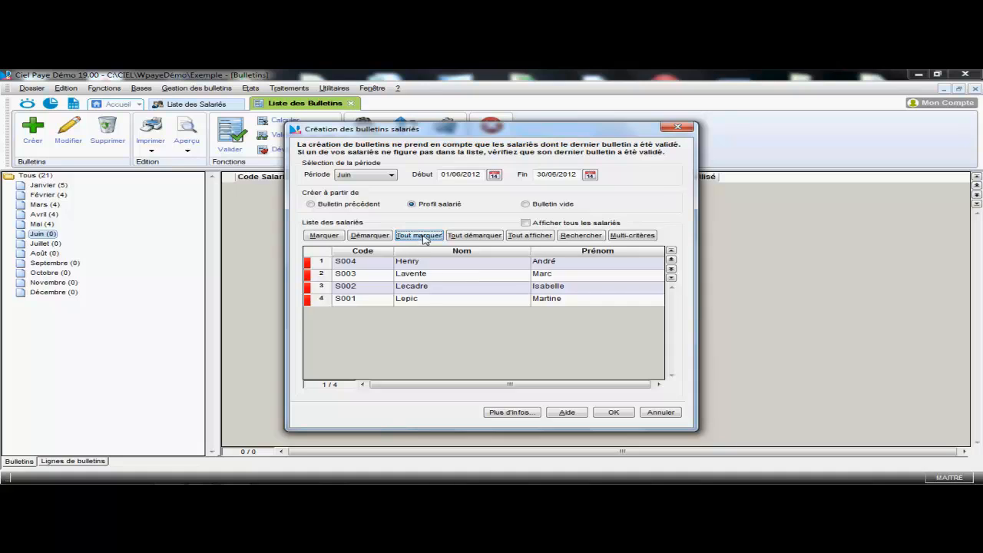
pyautogui.click(496, 235)
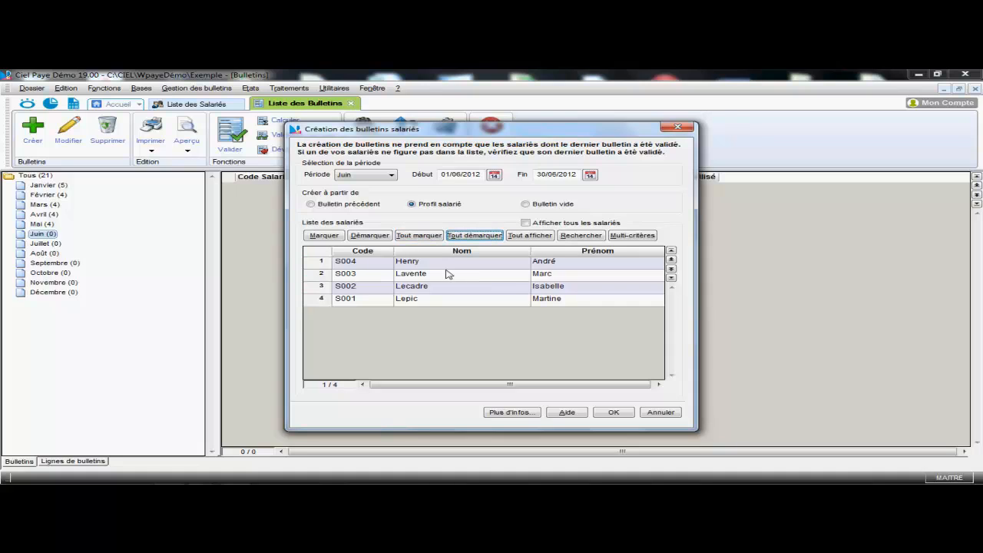
pyautogui.click(439, 280)
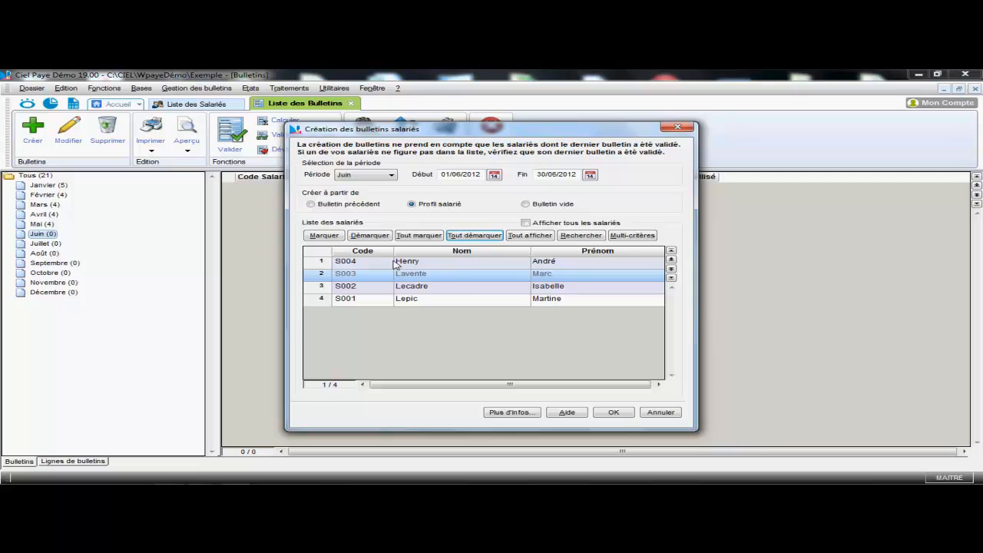
pyautogui.click(335, 240)
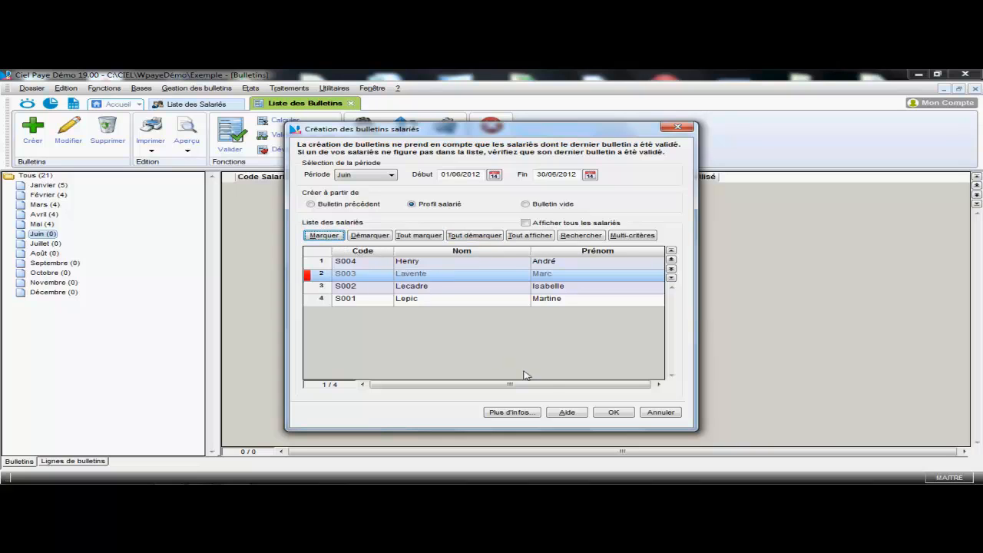
pyautogui.click(619, 413)
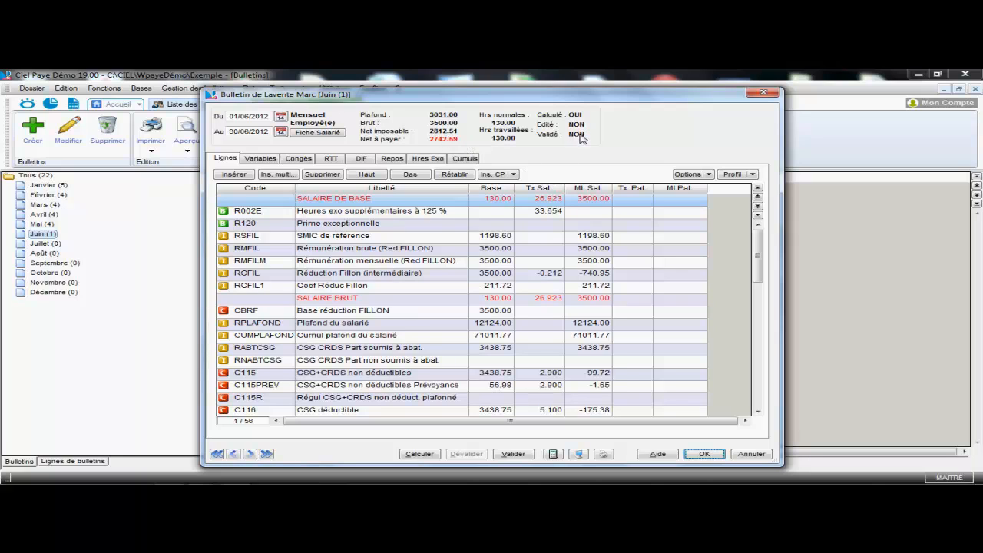
# Set the Acompte (MTACOMPT) variable of the June payslip to 50.
pyautogui.click(261, 158)
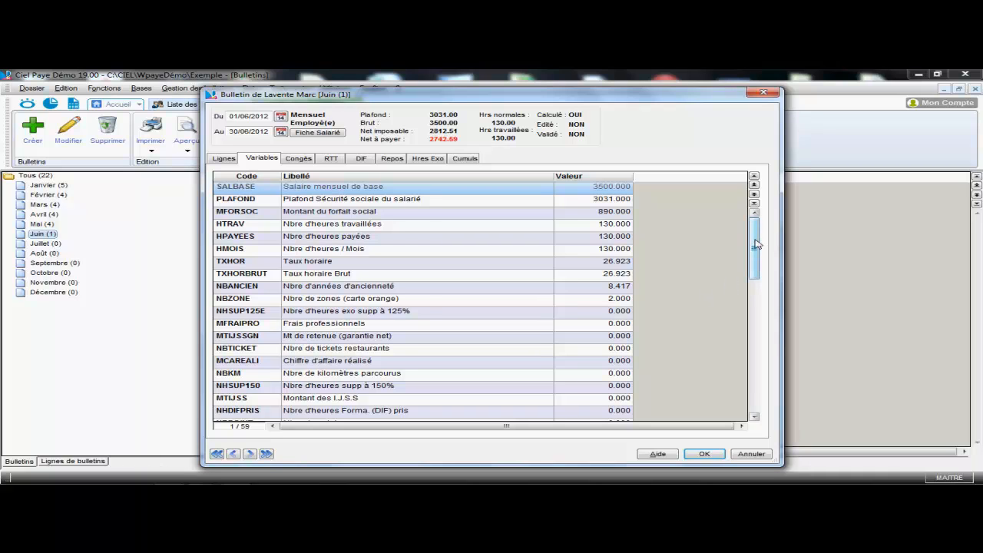
pyautogui.click(754, 417)
pyautogui.click(754, 417)
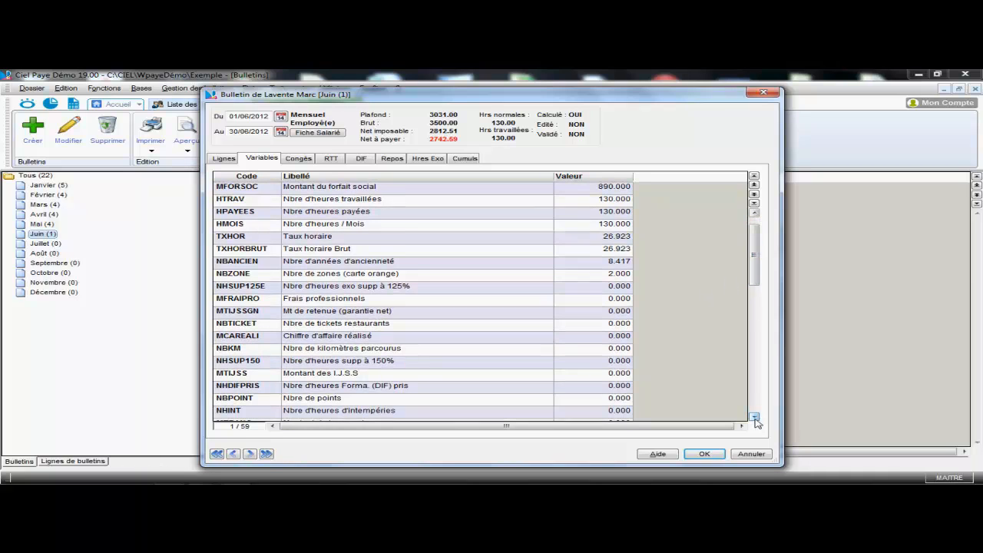
pyautogui.click(754, 418)
pyautogui.click(754, 417)
pyautogui.click(754, 417)
pyautogui.click(755, 418)
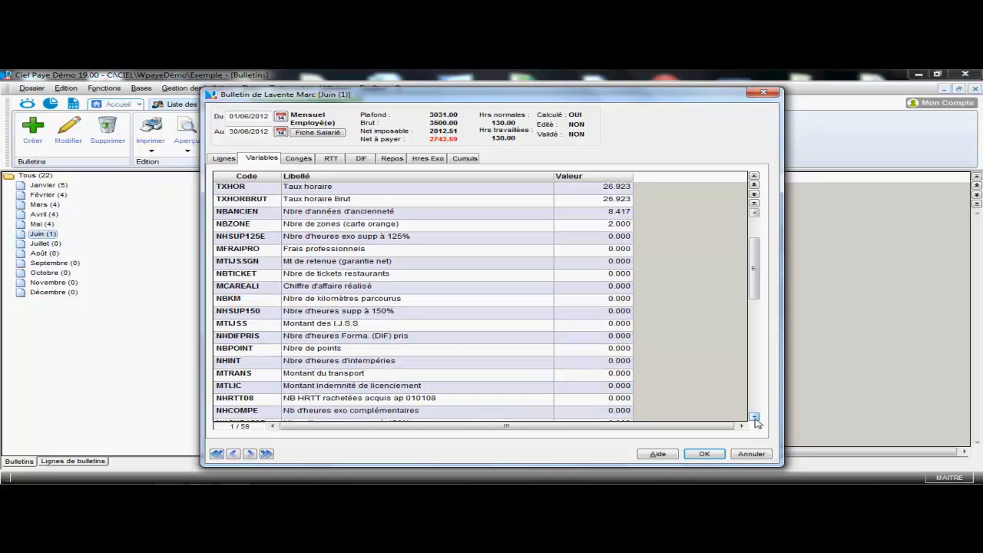
pyautogui.click(754, 417)
pyautogui.click(754, 417)
pyautogui.click(754, 417)
pyautogui.click(754, 417)
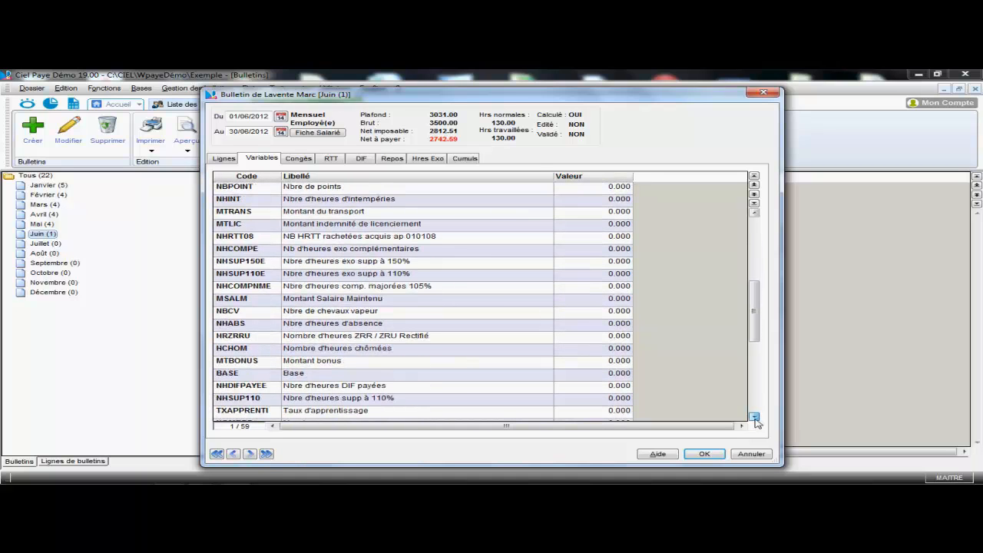
pyautogui.click(754, 417)
pyautogui.click(754, 417)
pyautogui.click(754, 417)
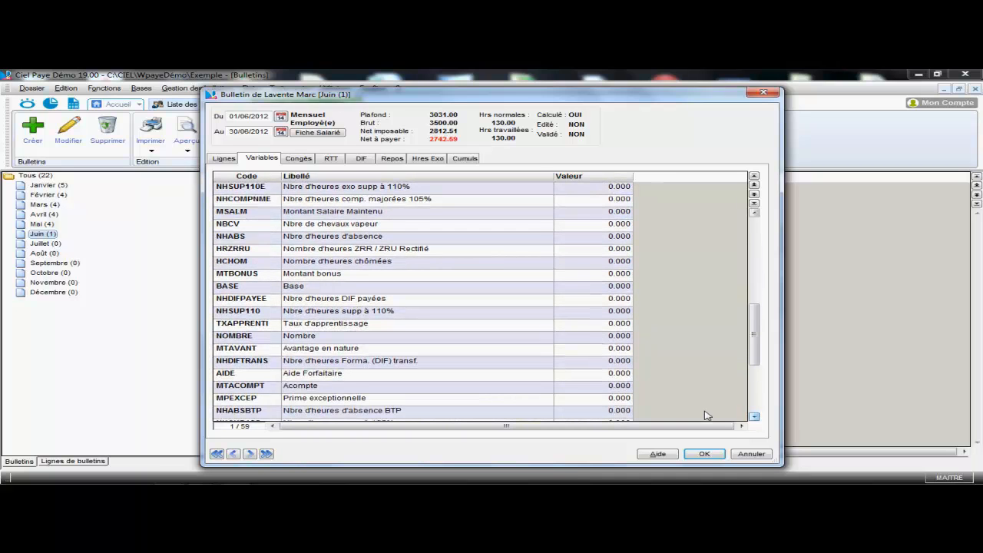
pyautogui.click(590, 387)
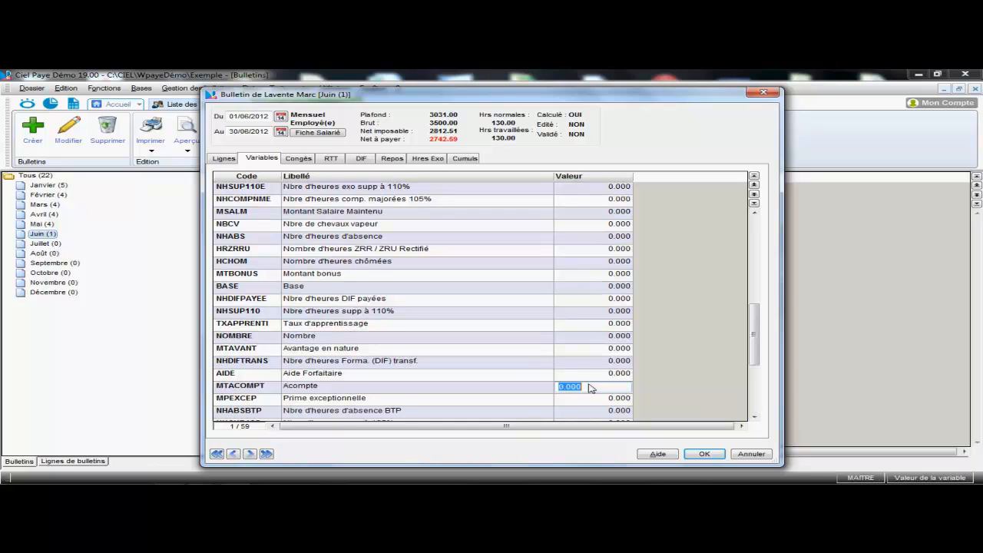
pyautogui.write('50')
pyautogui.click(590, 398)
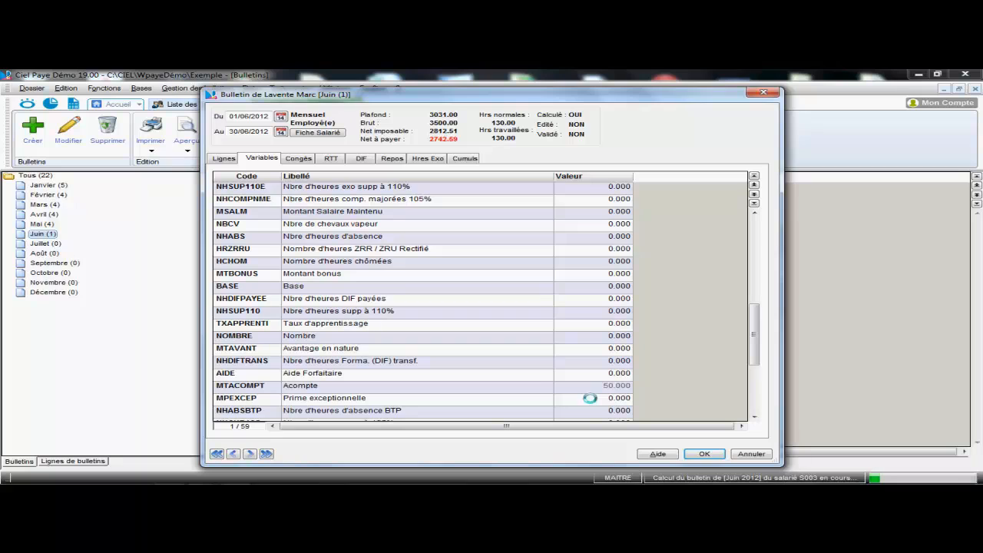
# Set the Prime exceptionnelle (MPEXCEP) variable of the payslip to 100.
pyautogui.click(592, 398)
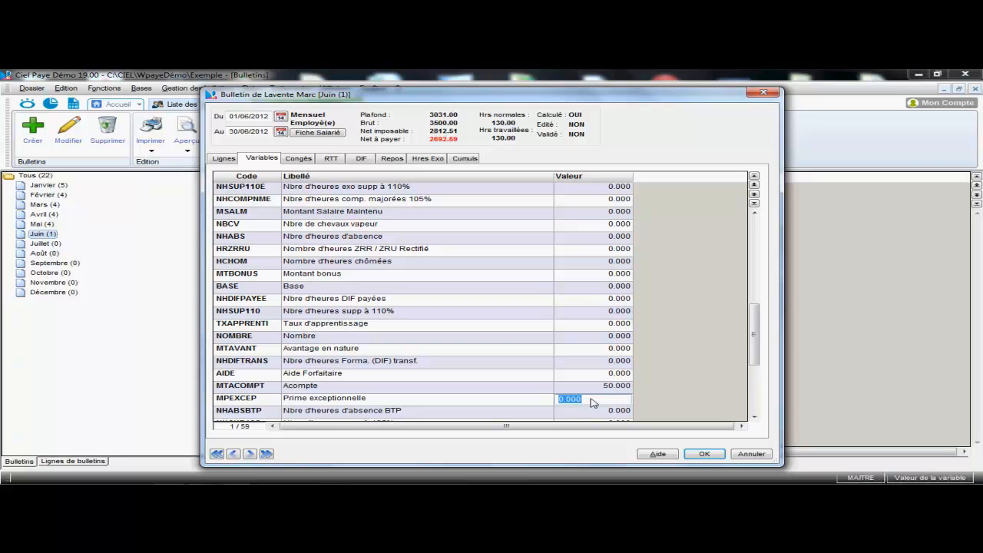
pyautogui.write('100')
pyautogui.click(596, 376)
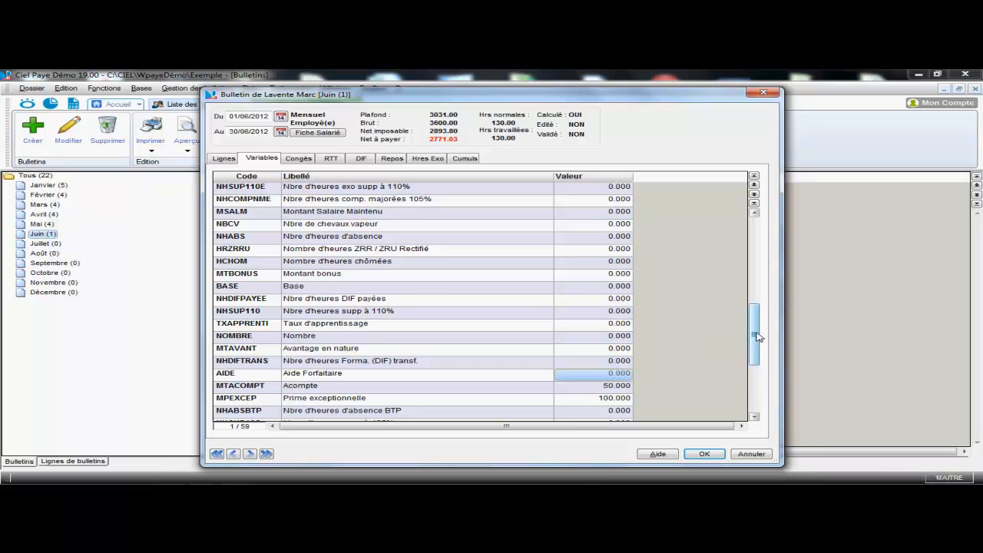
# Check the remaining payslip variables and how the bonus and advance appear in the pay lines down to the net pay.
pyautogui.moveTo(757, 336); pyautogui.dragTo(756, 401)
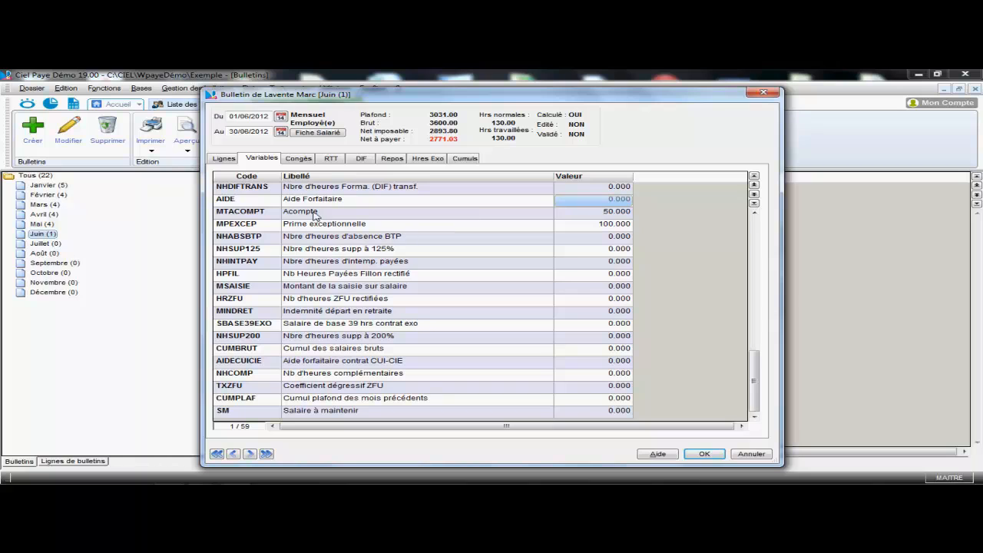
pyautogui.click(222, 159)
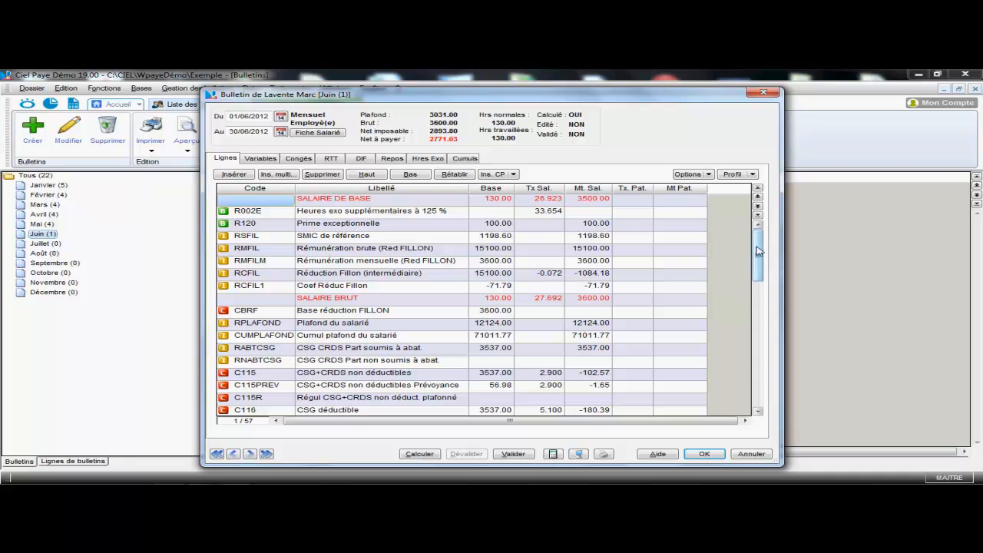
pyautogui.moveTo(757, 251); pyautogui.dragTo(758, 376)
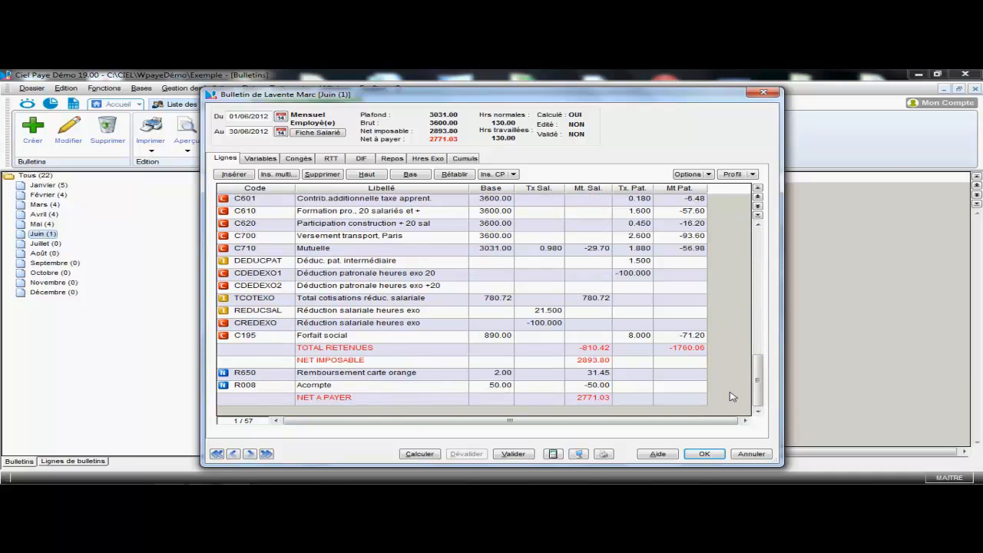
pyautogui.moveTo(762, 401); pyautogui.dragTo(769, 245)
pyautogui.click(261, 159)
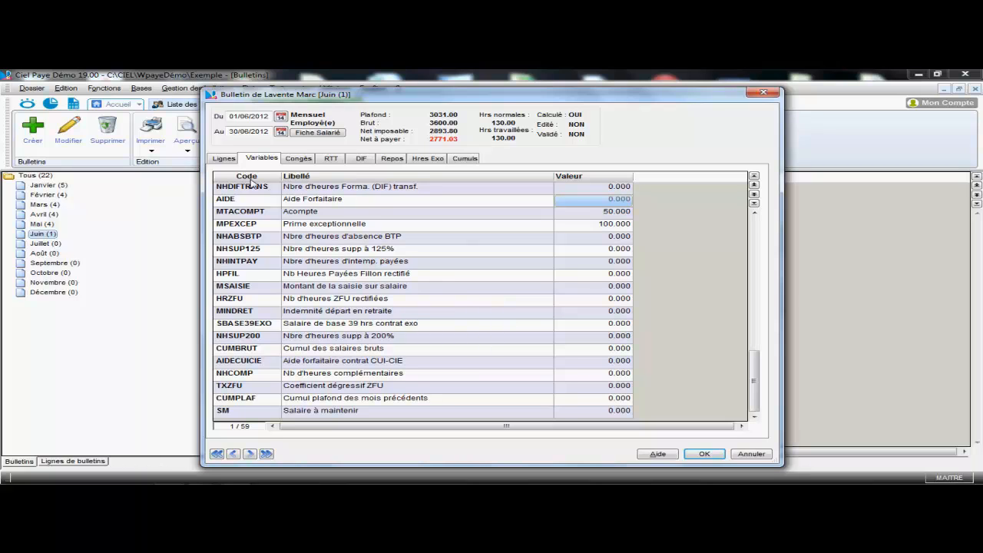
# Return to the payslip's lines, accept the June payslip and close it.
pyautogui.click(223, 158)
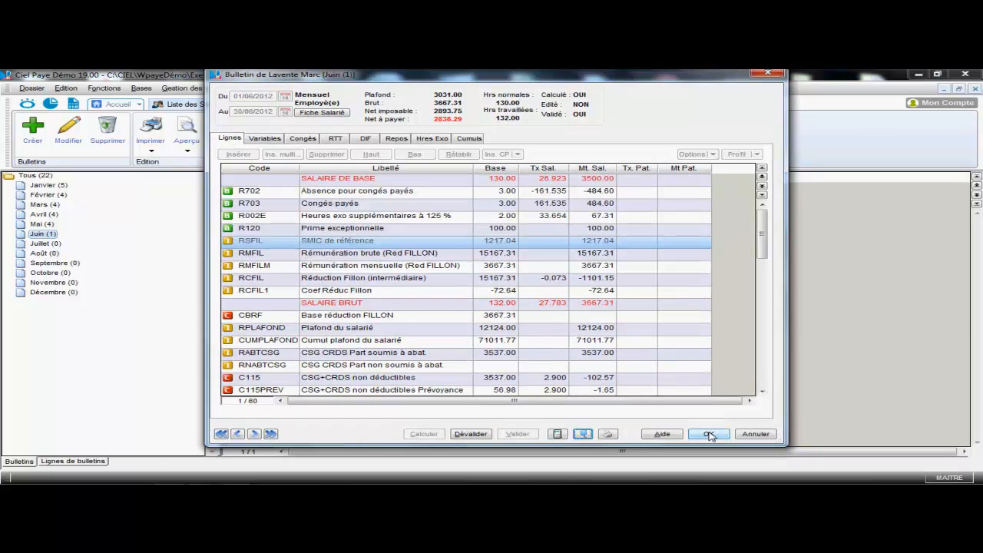
pyautogui.click(709, 434)
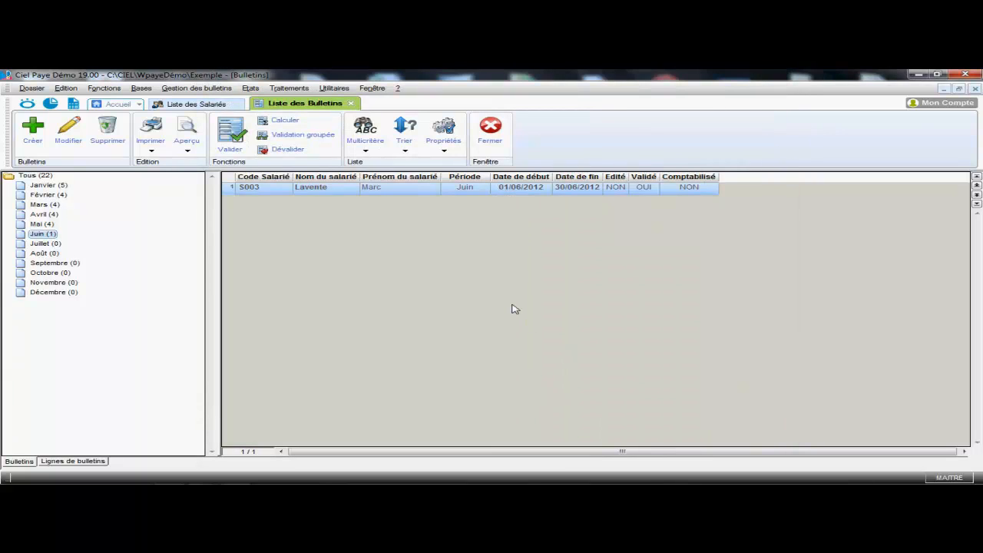